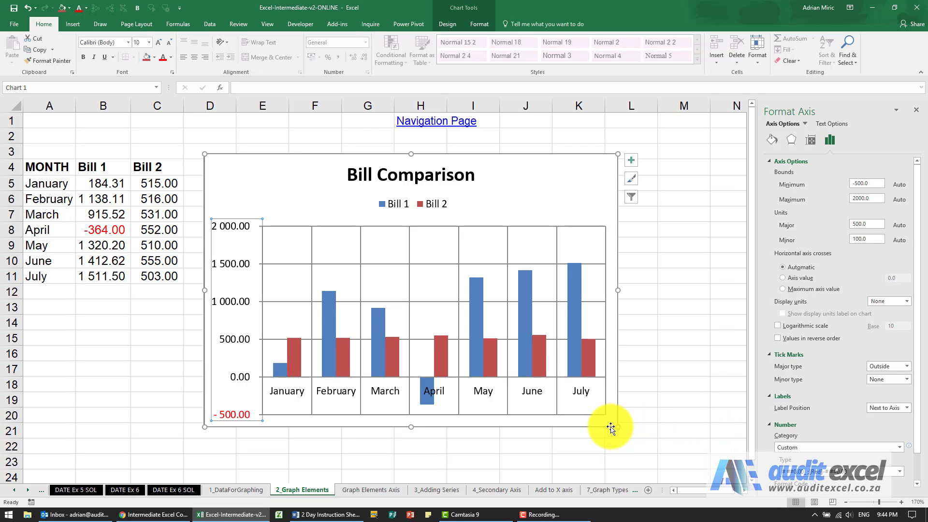
Select the Bill Comparison month axis, browse its Fill & Line, Effects and Size tabs, then return to Axis Options
{"action": "left_click", "coordinate": [488, 390]}
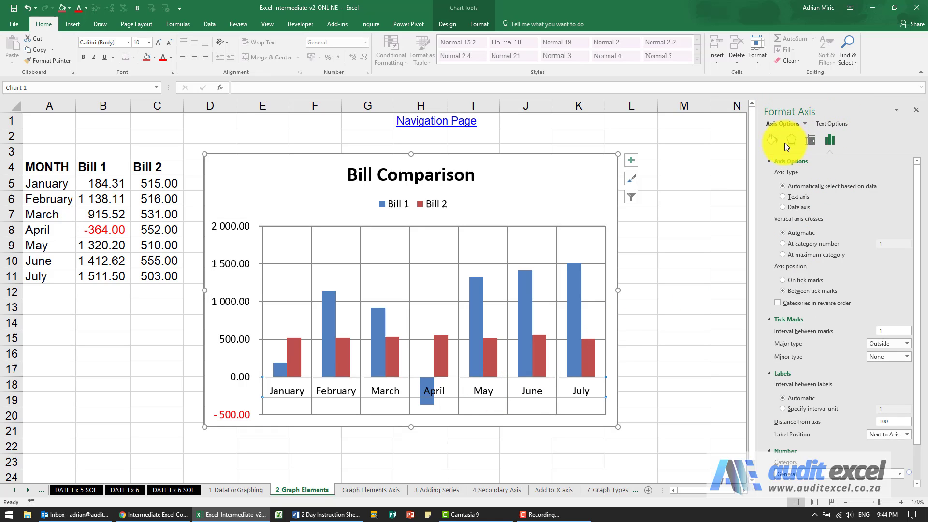
{"action": "left_click", "coordinate": [772, 139]}
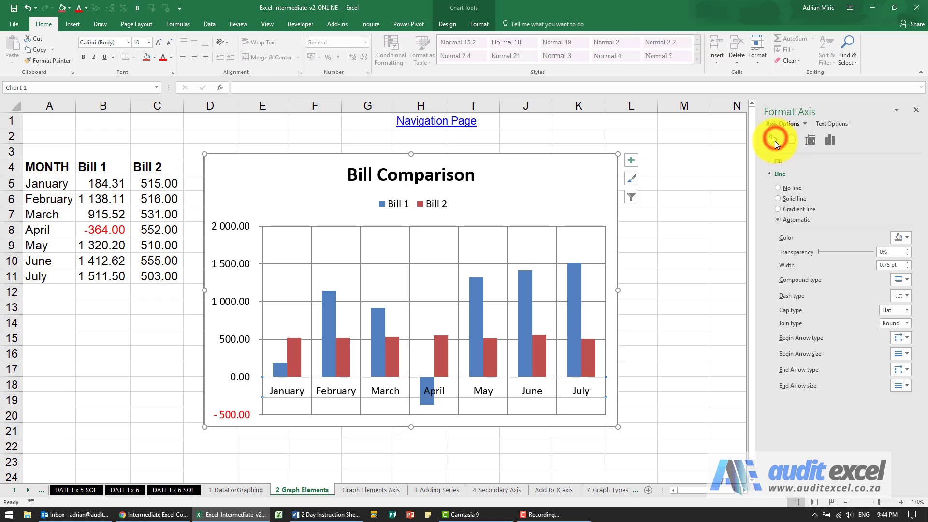
{"action": "left_click", "coordinate": [770, 173]}
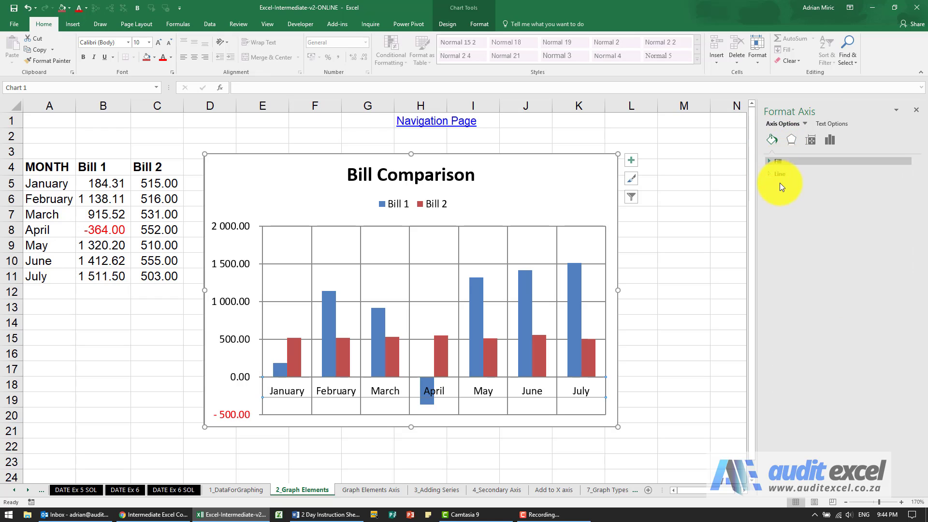
{"action": "left_click", "coordinate": [793, 139]}
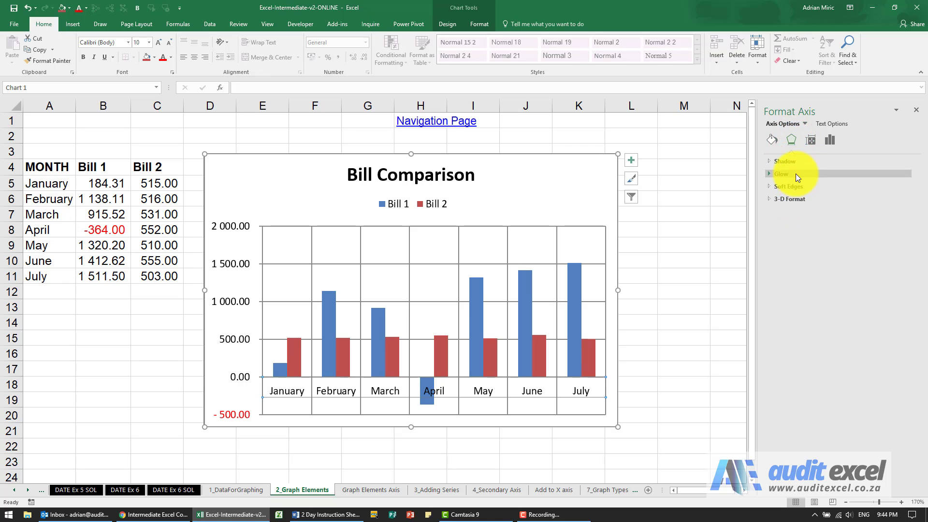
{"action": "left_click", "coordinate": [811, 140]}
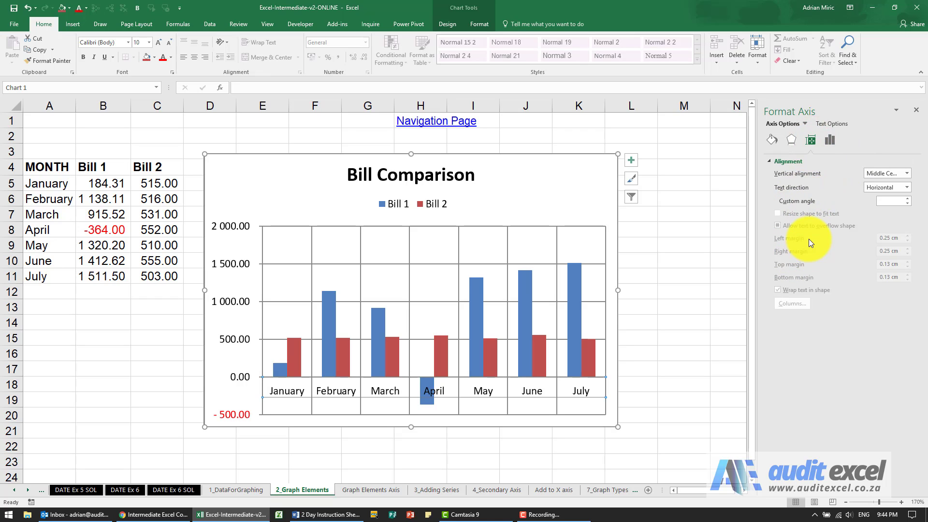
{"action": "left_click", "coordinate": [830, 139]}
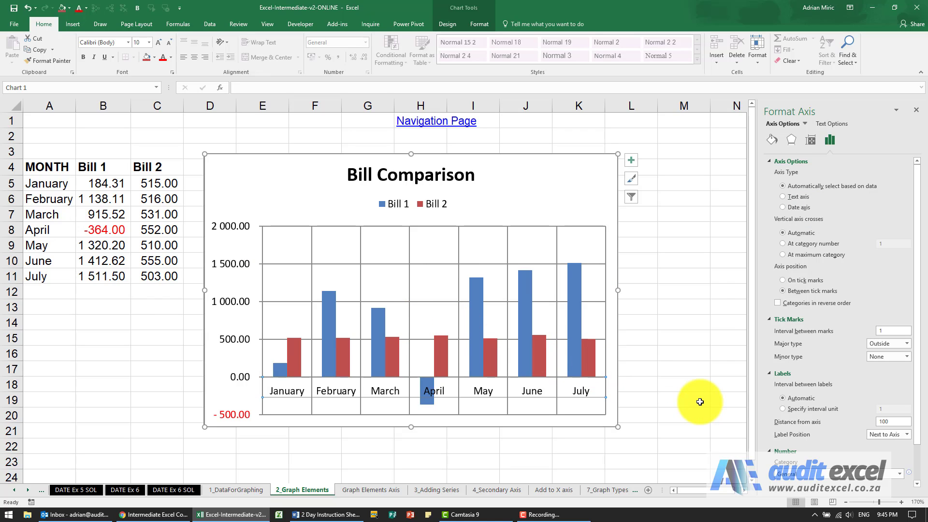
Insert a clustered column chart of the Amount data on the Graph Elements Axis sheet
{"action": "left_click", "coordinate": [371, 491]}
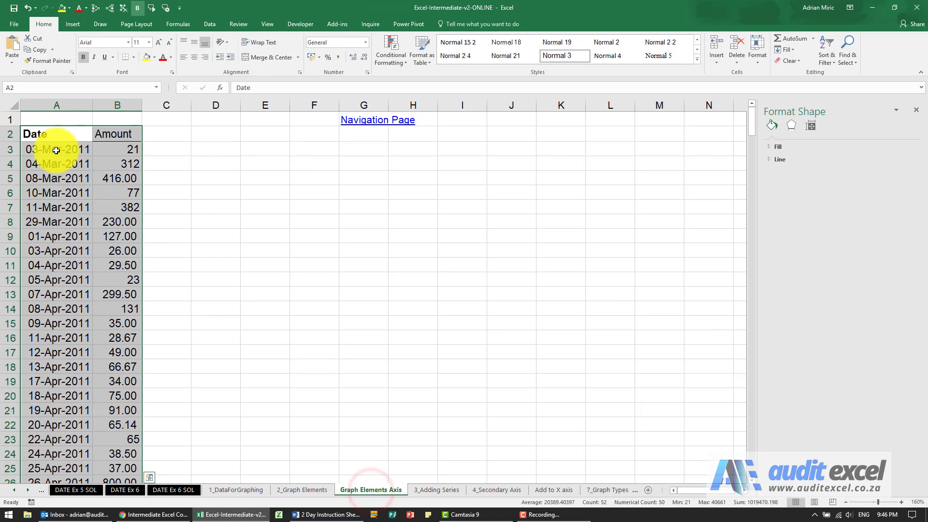
{"action": "scroll", "coordinate": [56, 147], "scroll_direction": "down", "scroll_amount": 1}
{"action": "scroll", "coordinate": [60, 155], "scroll_direction": "up", "scroll_amount": 1}
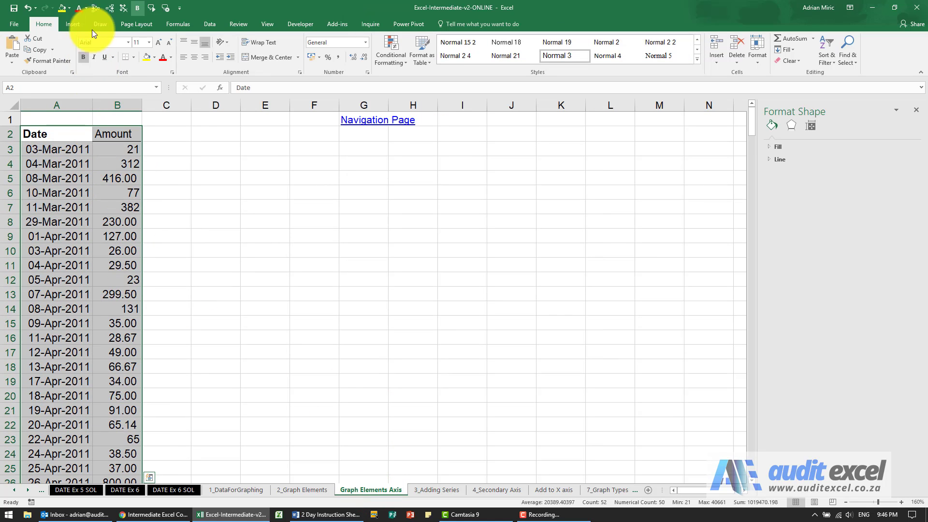
{"action": "left_click", "coordinate": [81, 24]}
{"action": "left_click", "coordinate": [280, 39]}
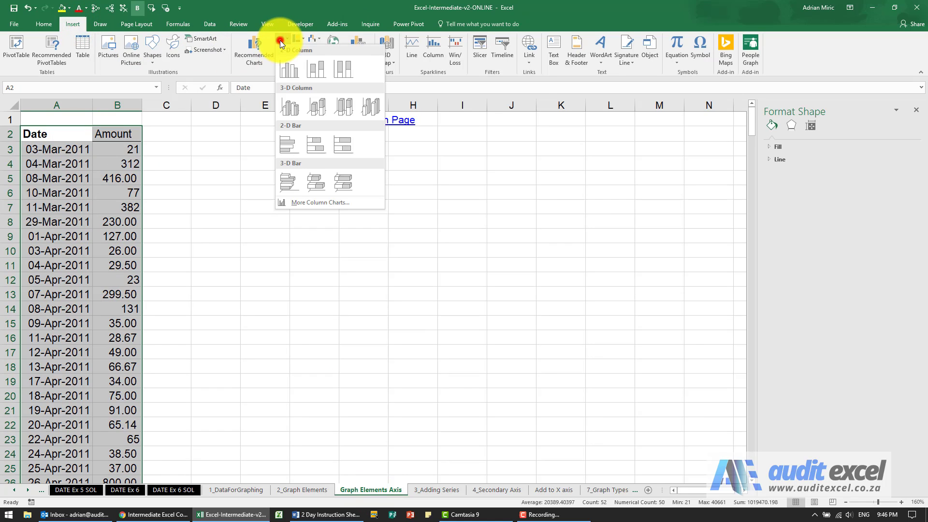
{"action": "left_click", "coordinate": [286, 66]}
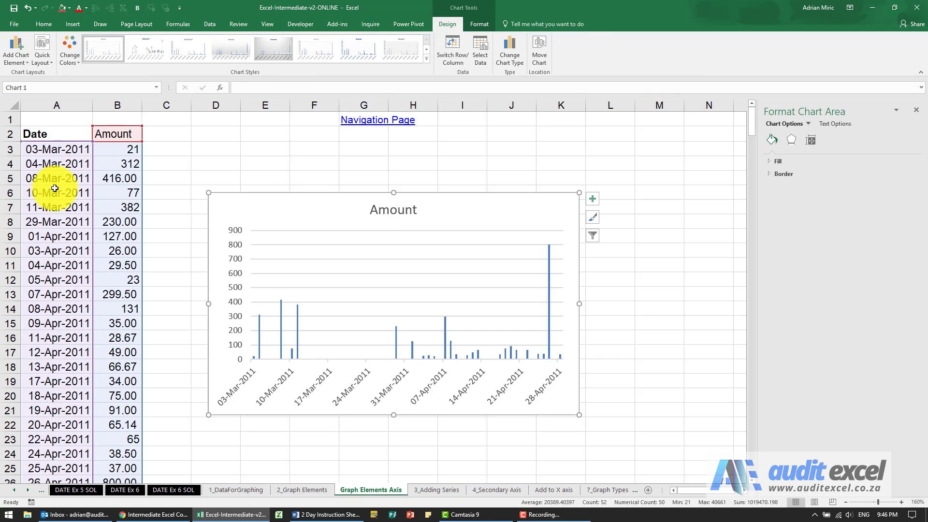
Select the new chart's date axis and expand its Axis Options bounds and units
{"action": "left_click", "coordinate": [399, 381]}
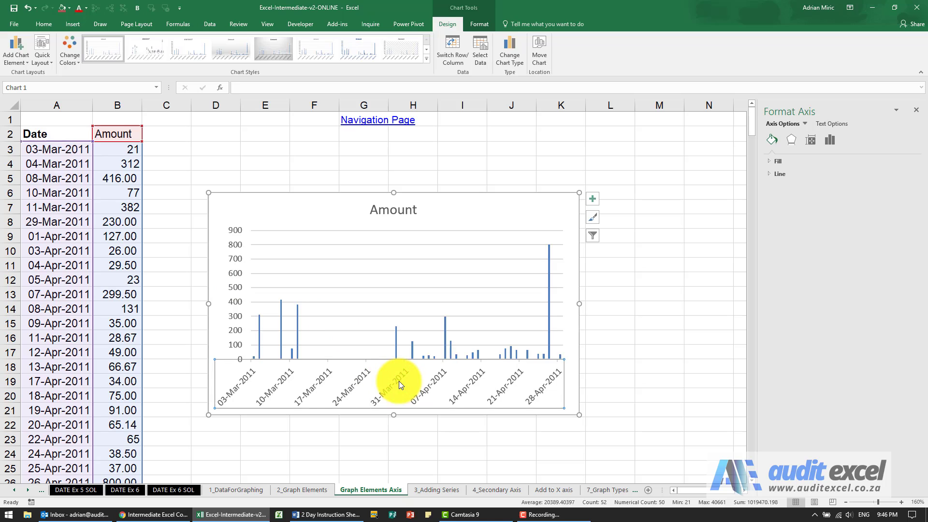
{"action": "left_click", "coordinate": [830, 140]}
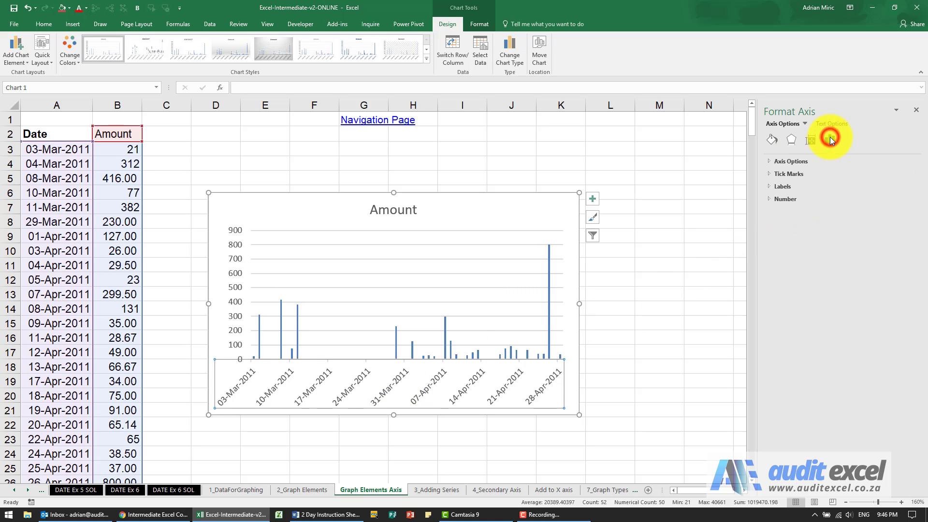
{"action": "left_click", "coordinate": [770, 162]}
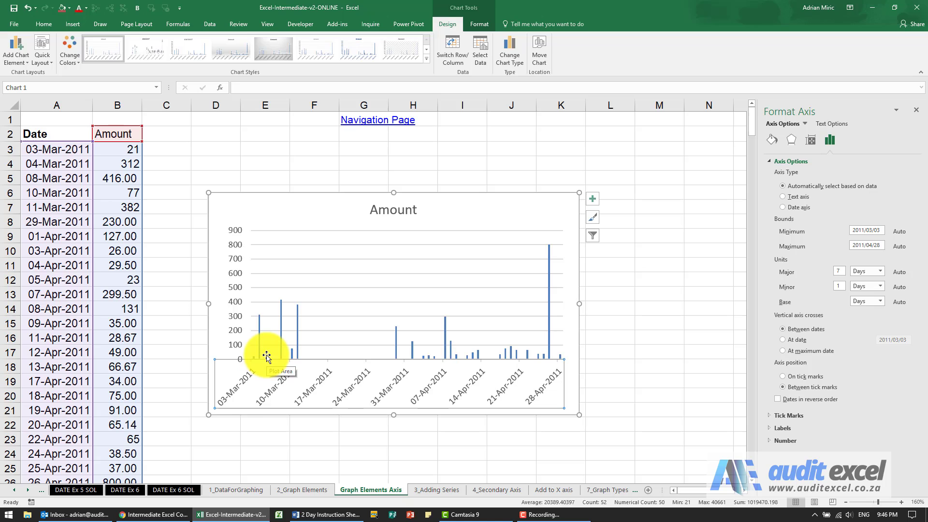
{"action": "left_click", "coordinate": [783, 197]}
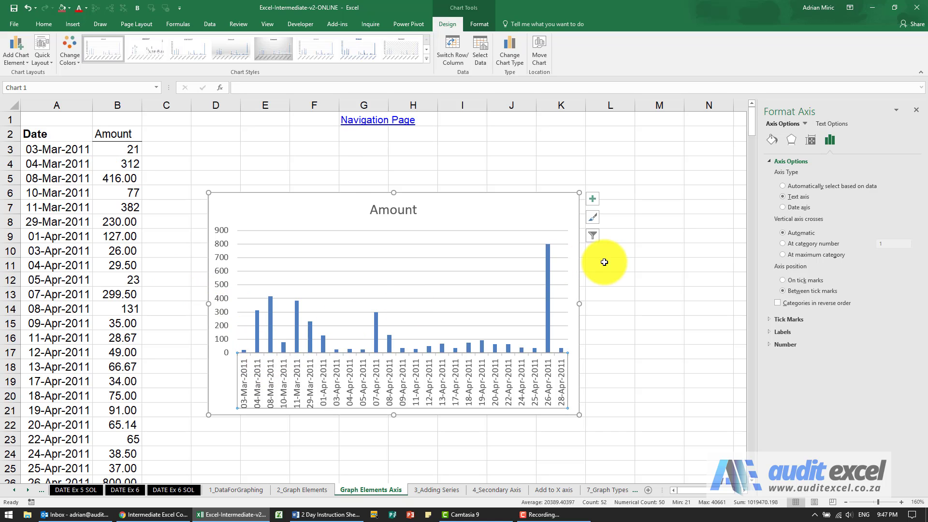
{"action": "left_click", "coordinate": [784, 208]}
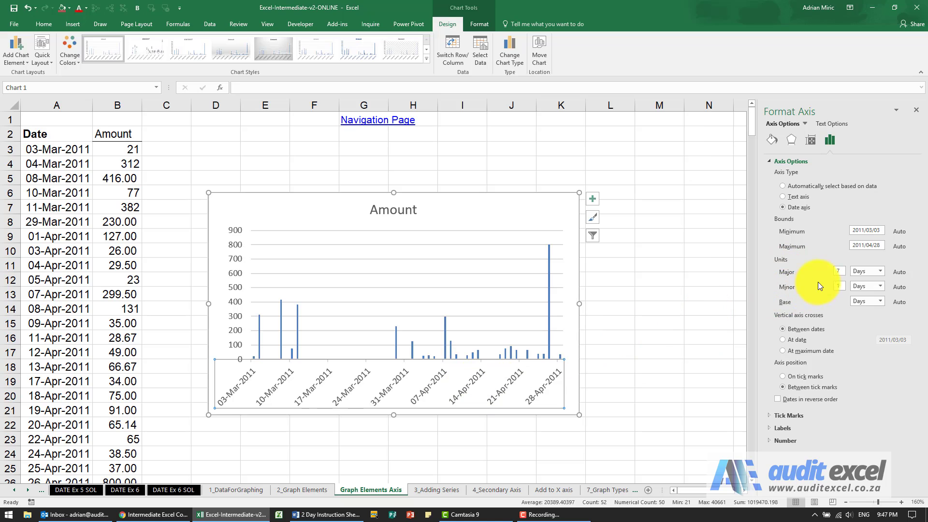
Set the date axis major unit to 14, trying Months and Years before keeping Days as base unit
{"action": "left_click", "coordinate": [840, 273]}
{"action": "key", "text": "Tab"}
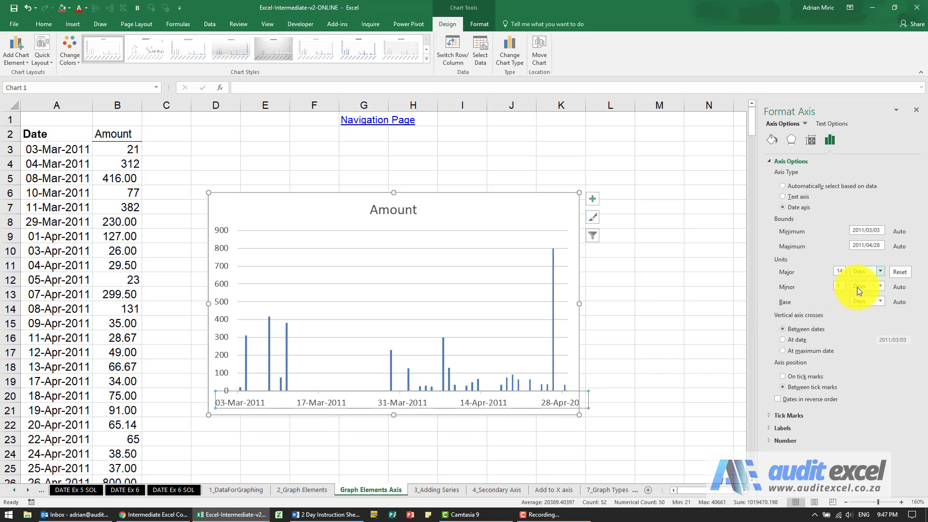
{"action": "left_click", "coordinate": [879, 300]}
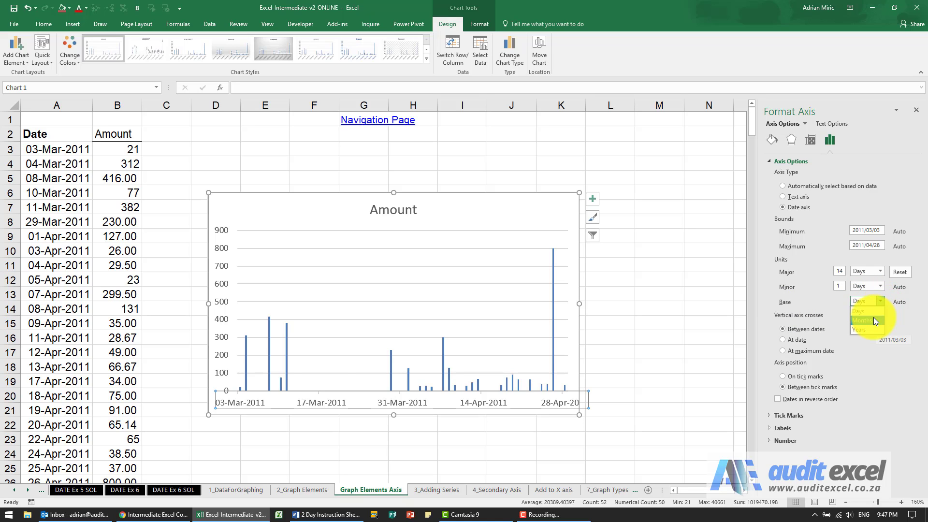
{"action": "left_click", "coordinate": [874, 320]}
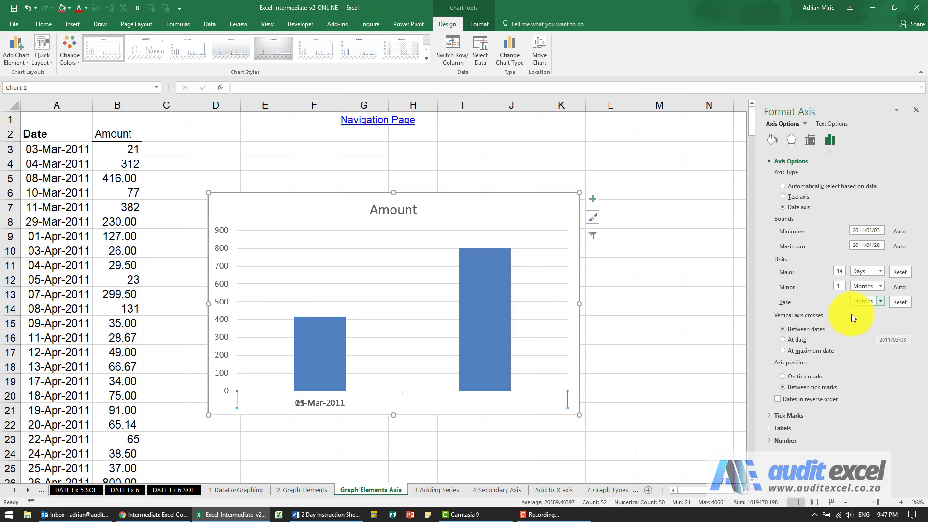
{"action": "left_click", "coordinate": [882, 301]}
{"action": "left_click", "coordinate": [872, 326]}
{"action": "left_click", "coordinate": [880, 301]}
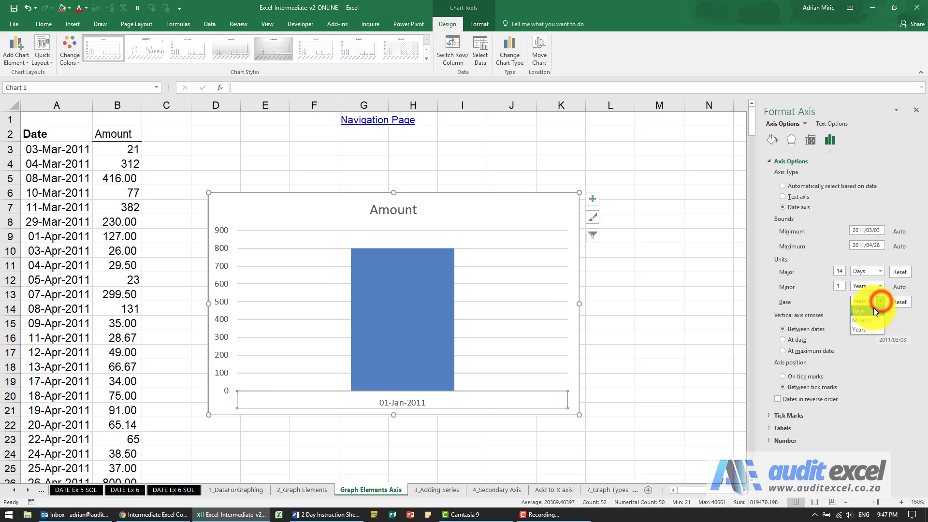
{"action": "left_click", "coordinate": [871, 309]}
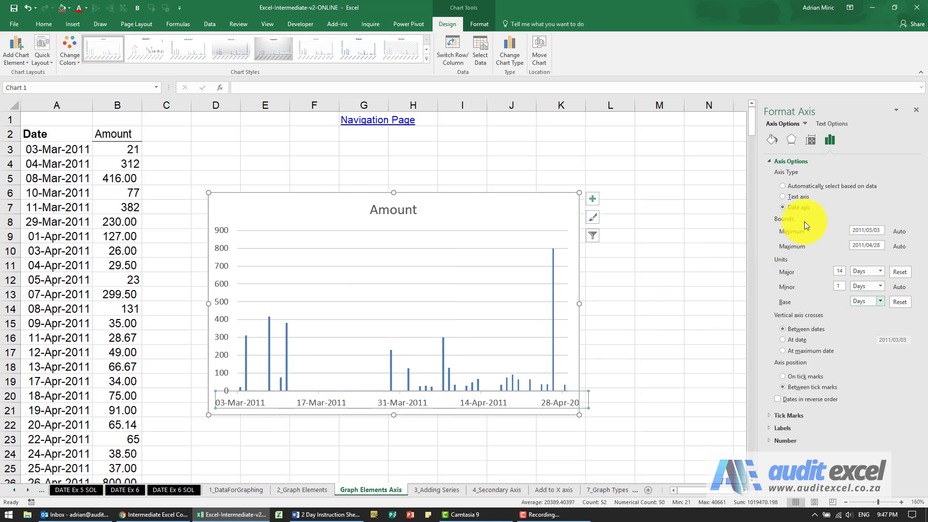
Set Axis Type to 'Automatically select based on data' after briefly trying Text axis
{"action": "left_click", "coordinate": [783, 186]}
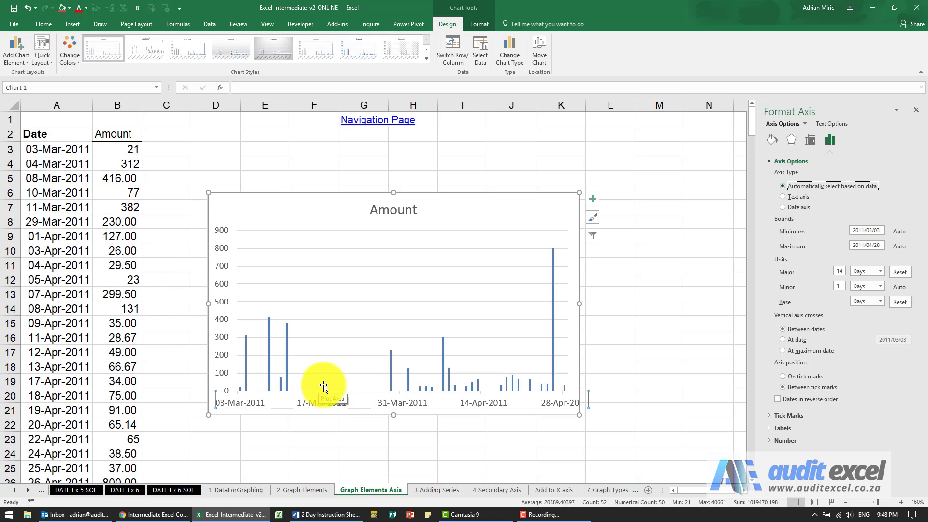
{"action": "left_click", "coordinate": [793, 199]}
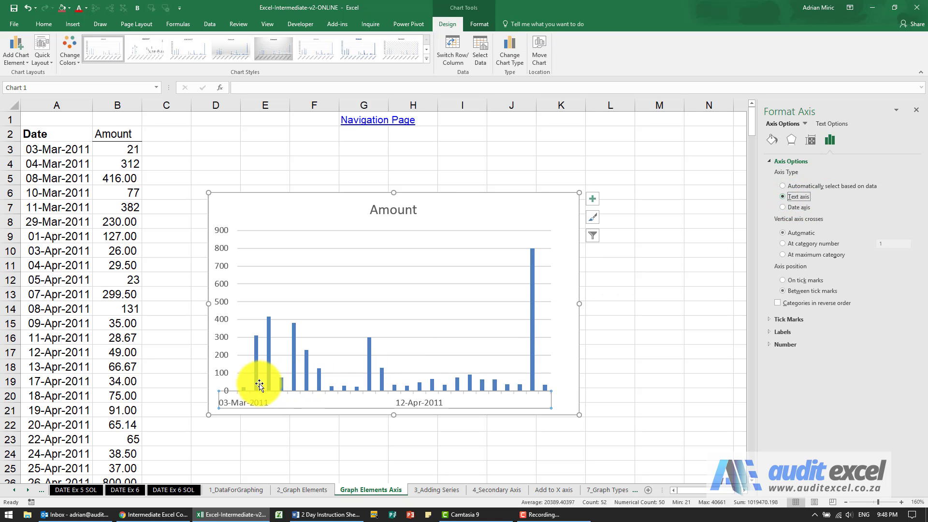
{"action": "left_click", "coordinate": [782, 187]}
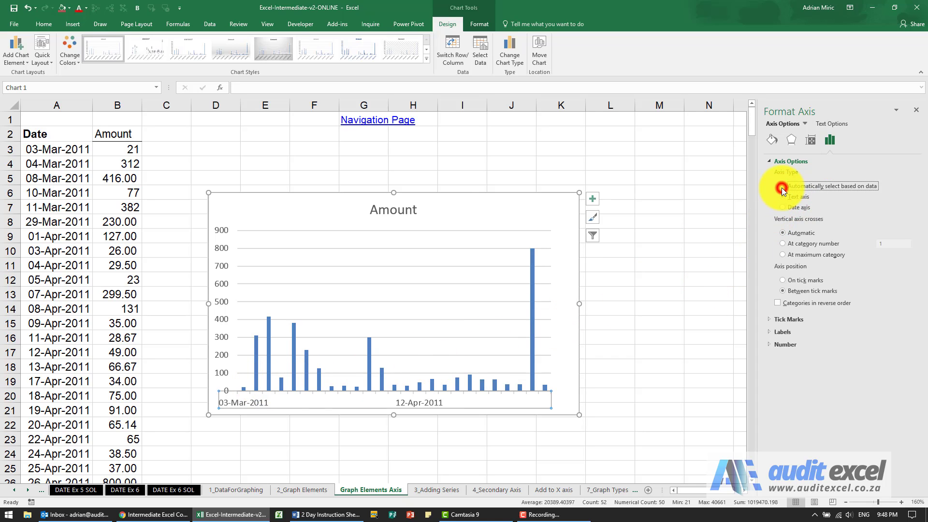
{"action": "left_click", "coordinate": [627, 449]}
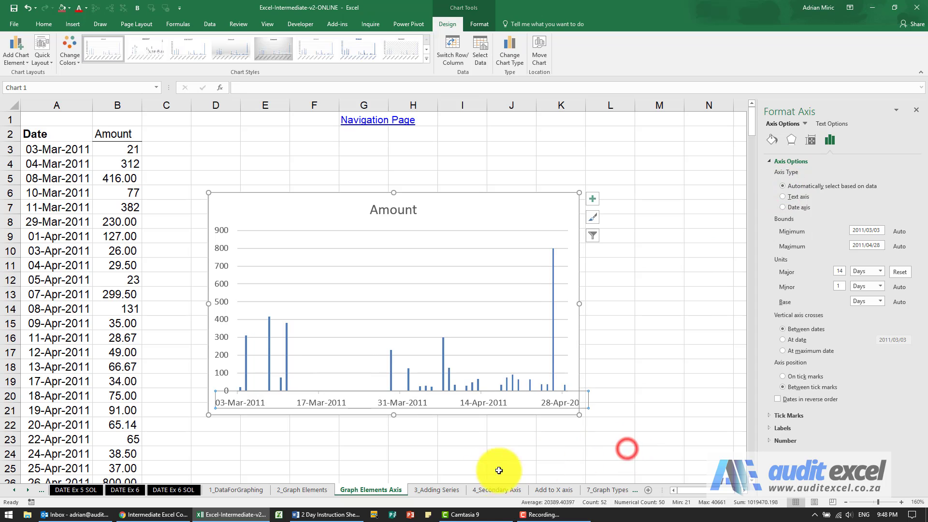
On the 2_Graph Elements sheet, set the vertical axis to cross at category number 4
{"action": "left_click", "coordinate": [323, 487]}
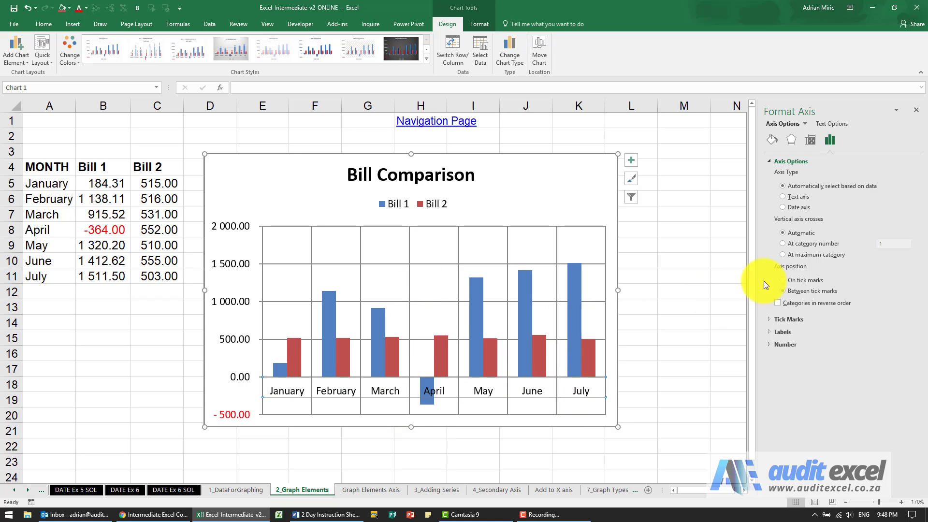
{"action": "left_click", "coordinate": [780, 244]}
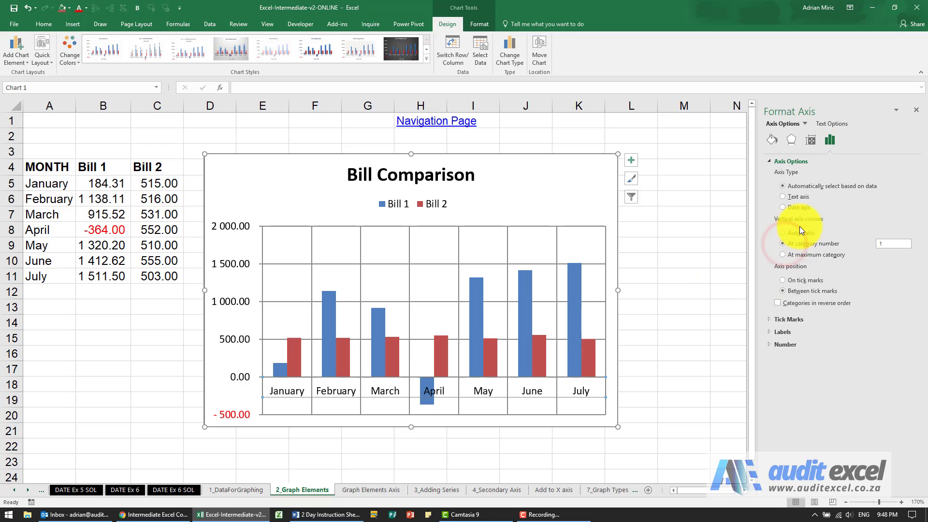
{"action": "left_click", "coordinate": [877, 245]}
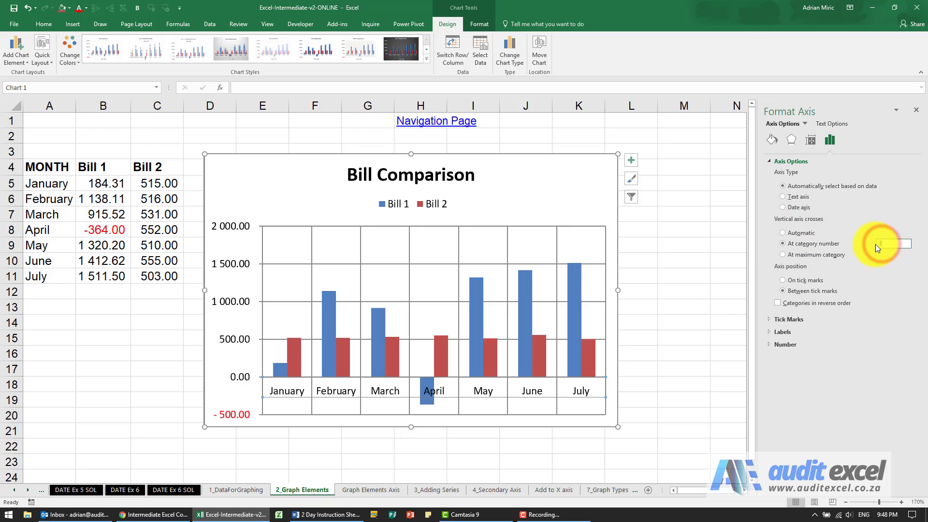
{"action": "type", "text": "4"}
{"action": "key", "text": "Tab"}
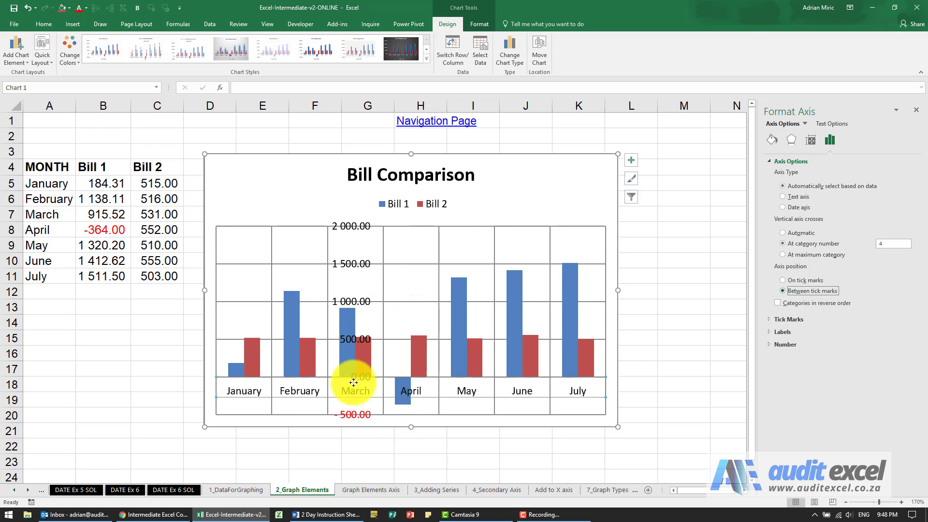
Delete the Bill Comparison chart's vertical major gridlines and reopen the month axis options
{"action": "left_click", "coordinate": [242, 263]}
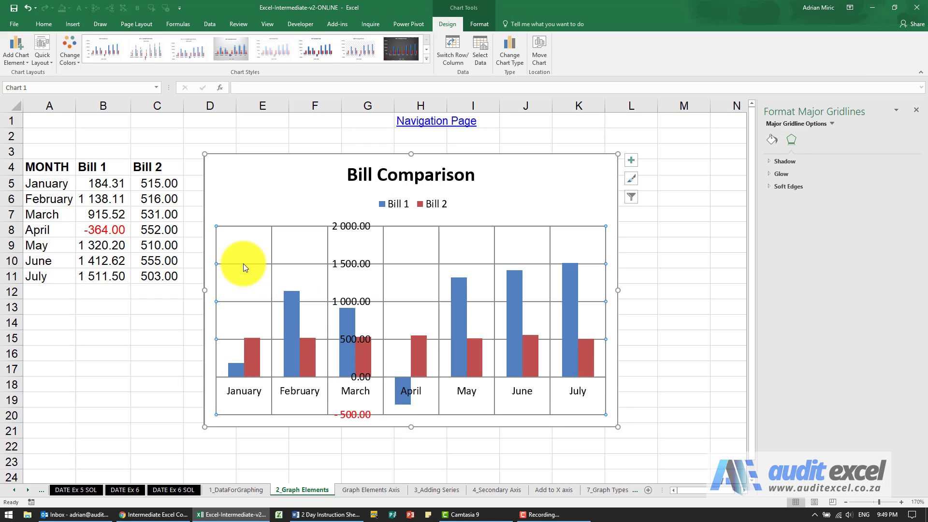
{"action": "left_click", "coordinate": [271, 248]}
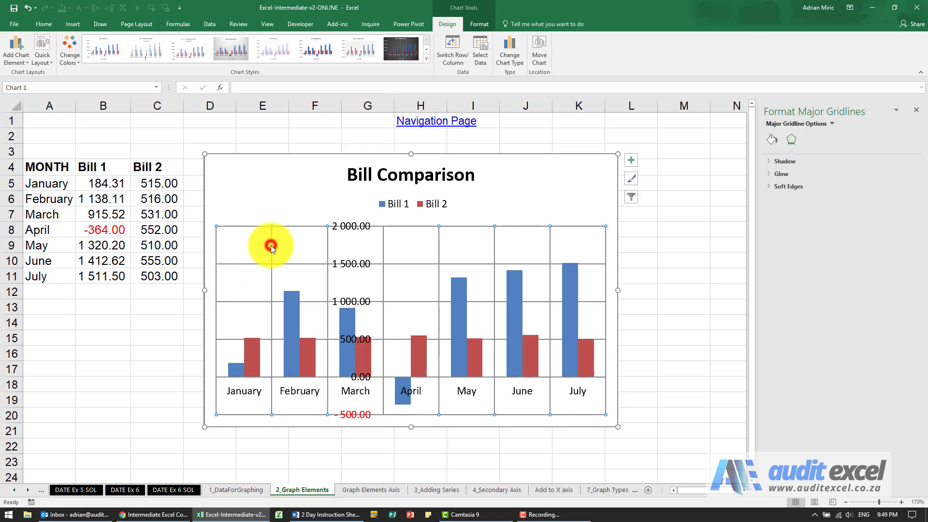
{"action": "key", "text": "Delete"}
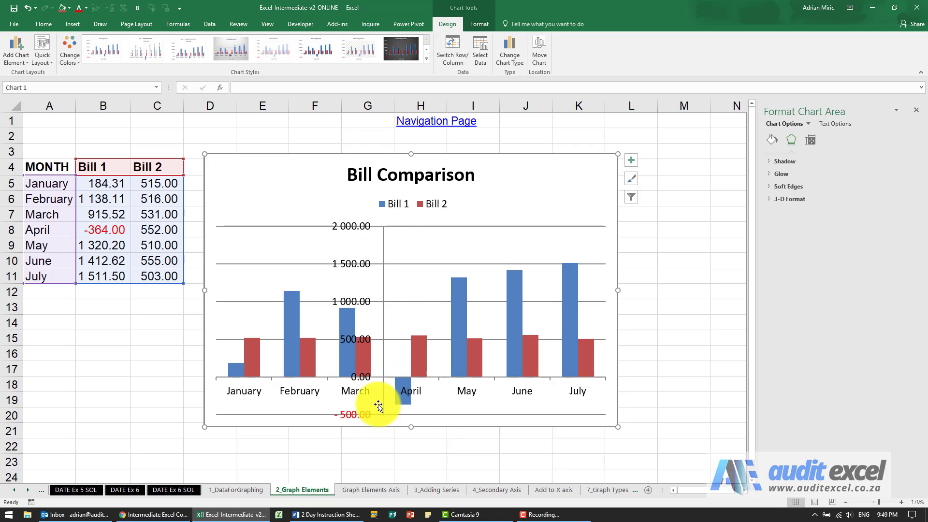
{"action": "left_click", "coordinate": [472, 393]}
{"action": "left_click", "coordinate": [830, 139]}
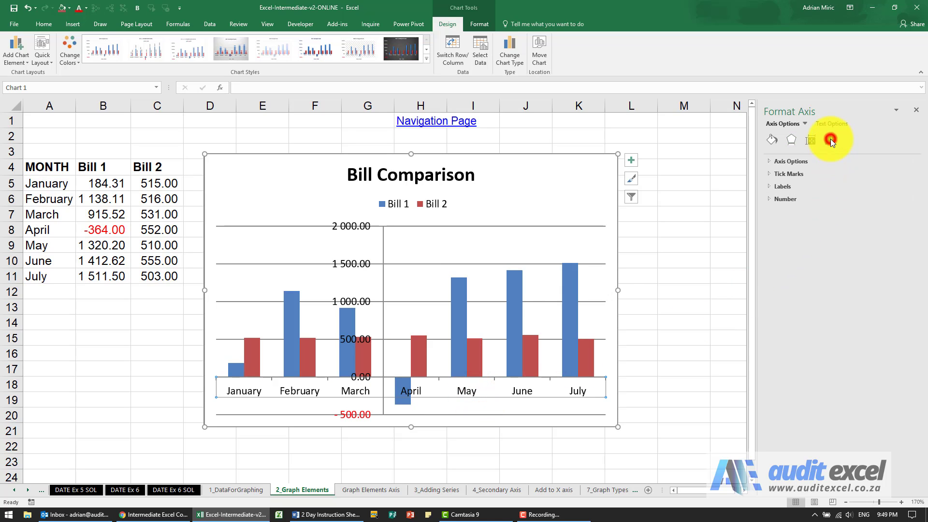
Test maximum-category crossing, on-tick placement and reverse order, then restore Automatic, Between tick marks, normal order
{"action": "left_click", "coordinate": [769, 162]}
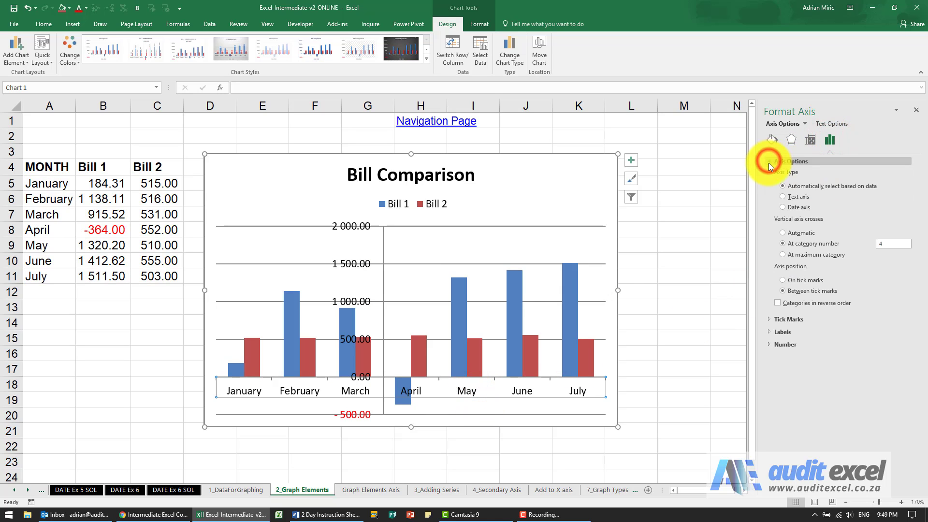
{"action": "left_click", "coordinate": [787, 255]}
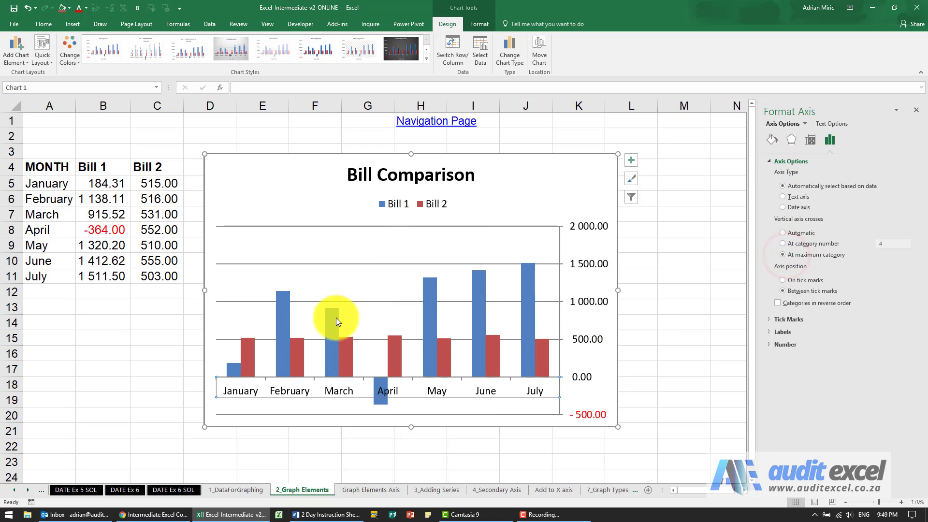
{"action": "left_click", "coordinate": [786, 234]}
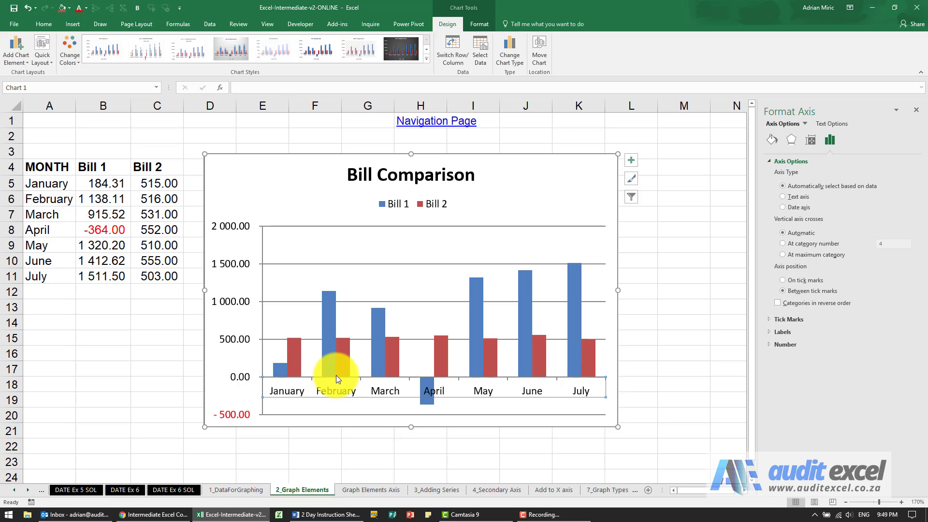
{"action": "left_click", "coordinate": [781, 281]}
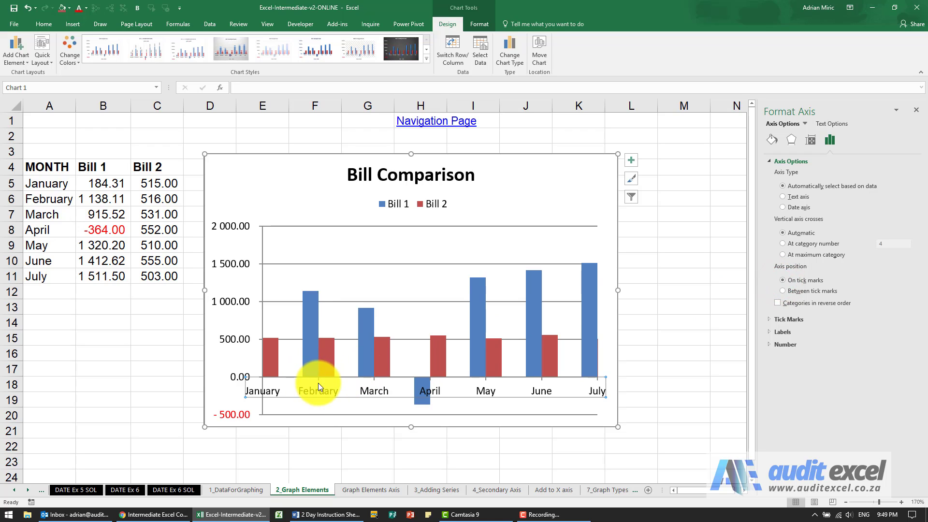
{"action": "left_click", "coordinate": [783, 291]}
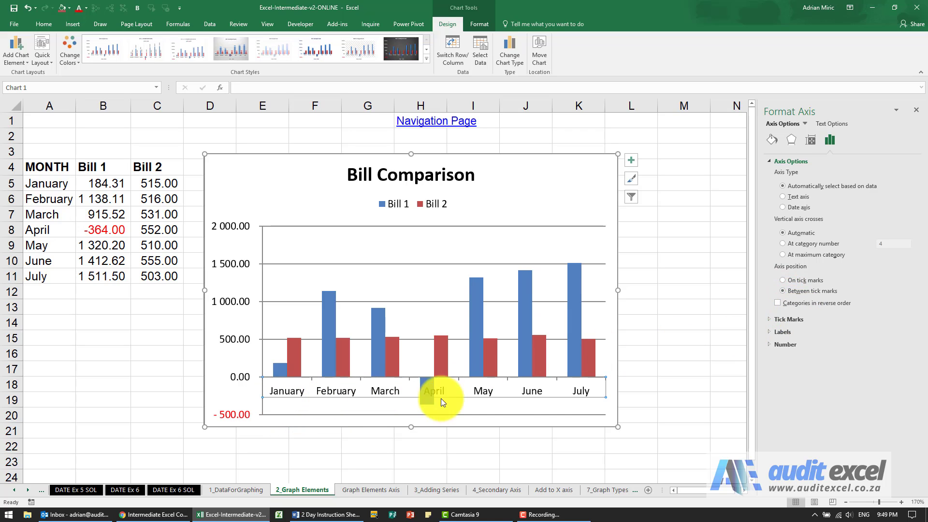
{"action": "left_click", "coordinate": [778, 303]}
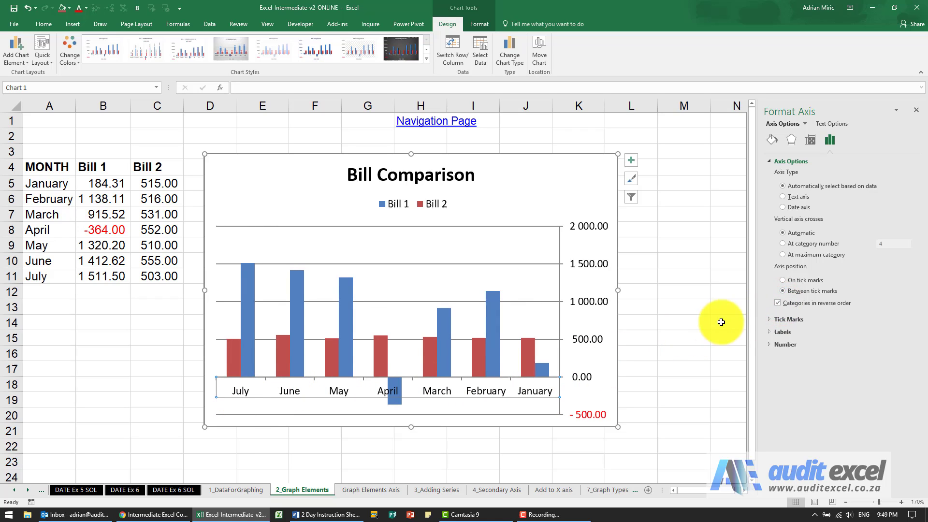
{"action": "left_click", "coordinate": [778, 304]}
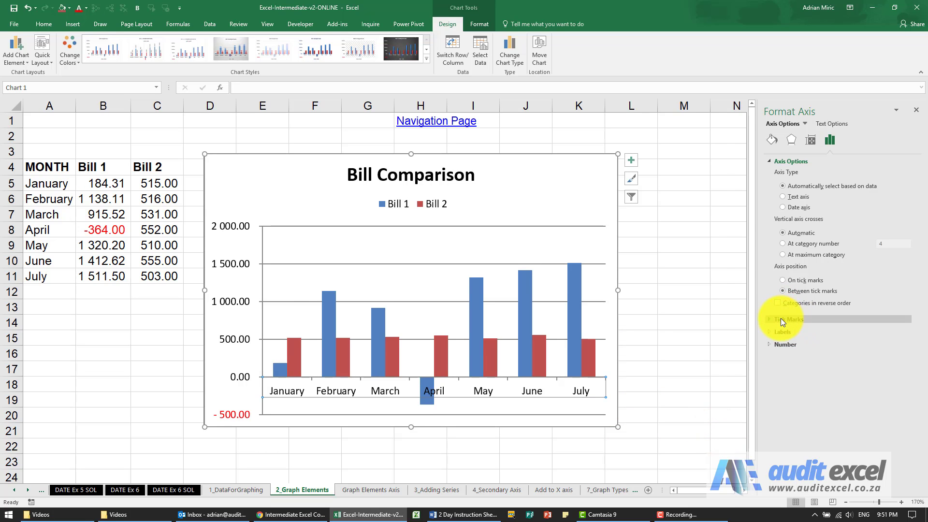
Set month axis tick marks at interval 3 with major type Outside, after briefly trying Inside
{"action": "left_click", "coordinate": [533, 390]}
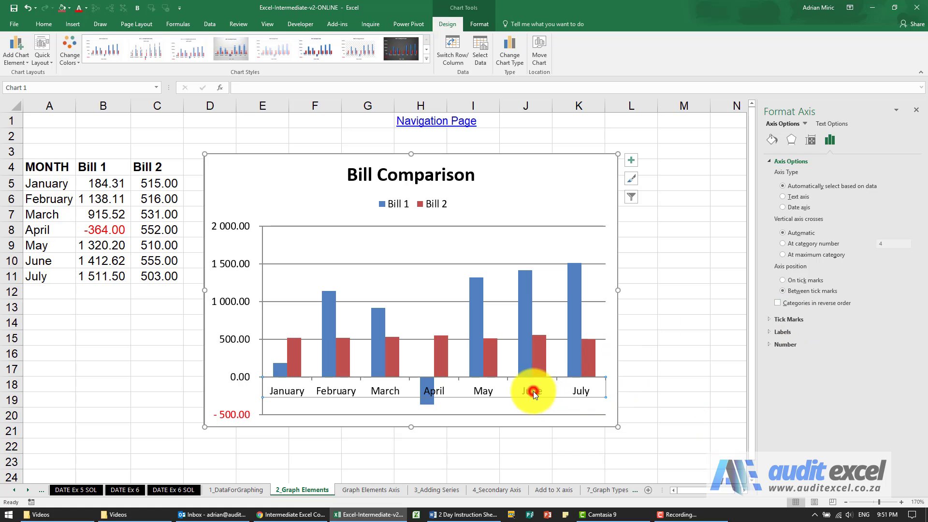
{"action": "left_click", "coordinate": [770, 319]}
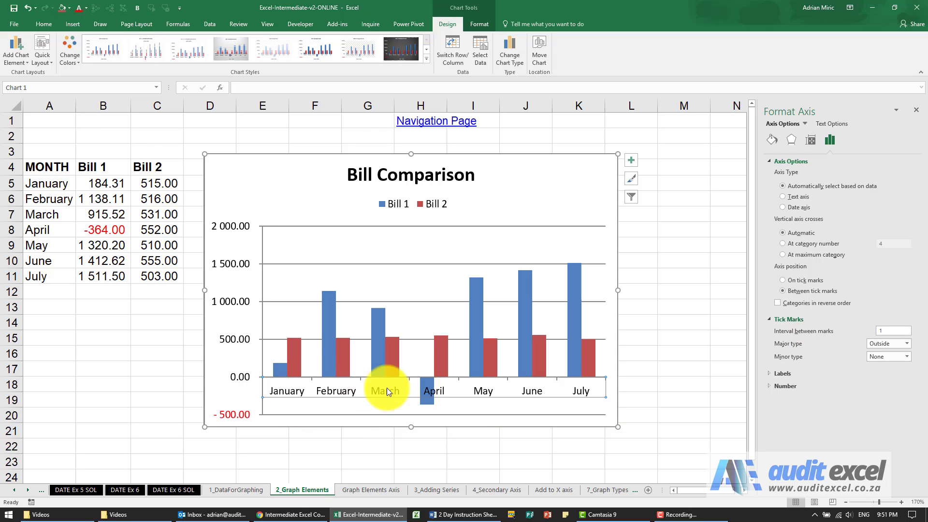
{"action": "double_click", "coordinate": [884, 331]}
{"action": "type", "text": "3"}
{"action": "key", "text": "Tab"}
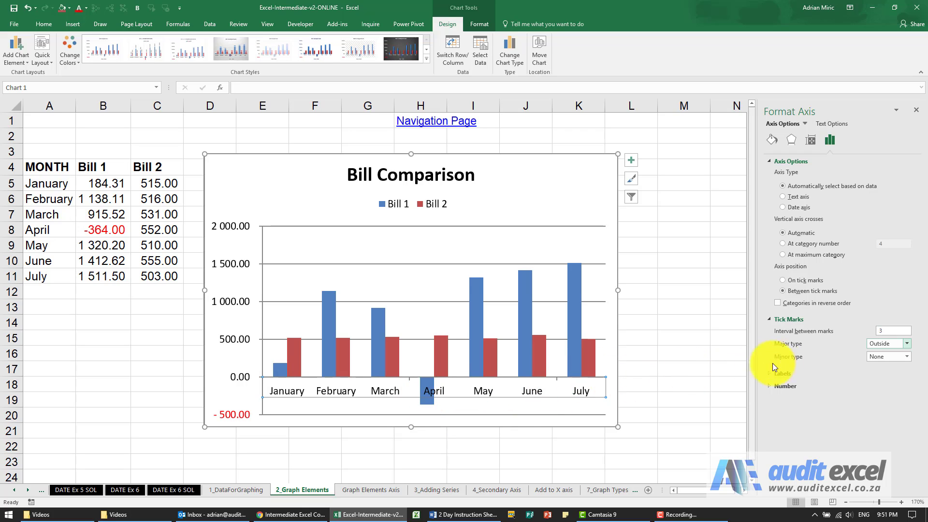
{"action": "left_click", "coordinate": [906, 344]}
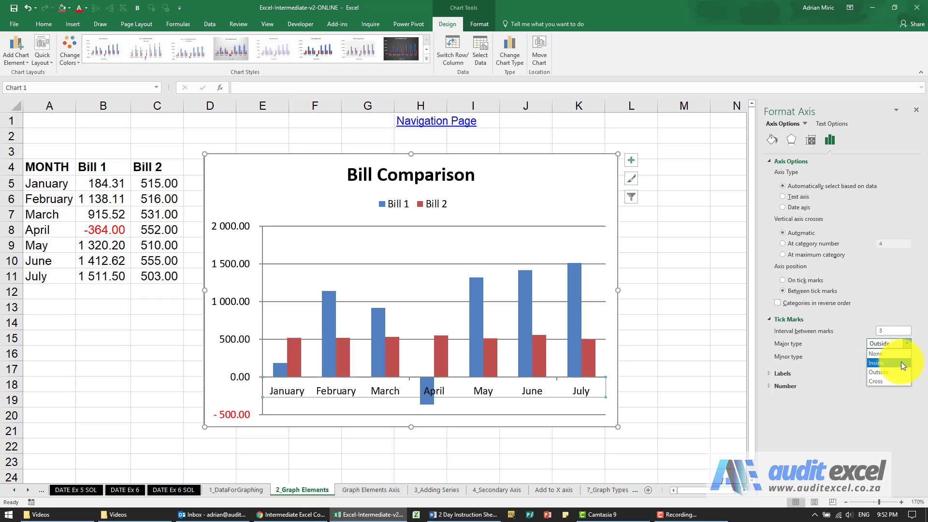
{"action": "left_click", "coordinate": [900, 362]}
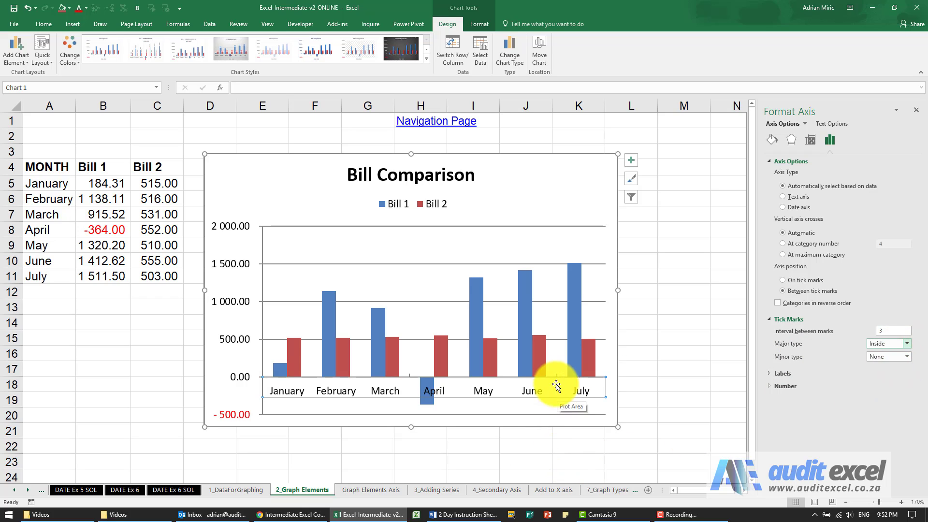
{"action": "left_click", "coordinate": [903, 344]}
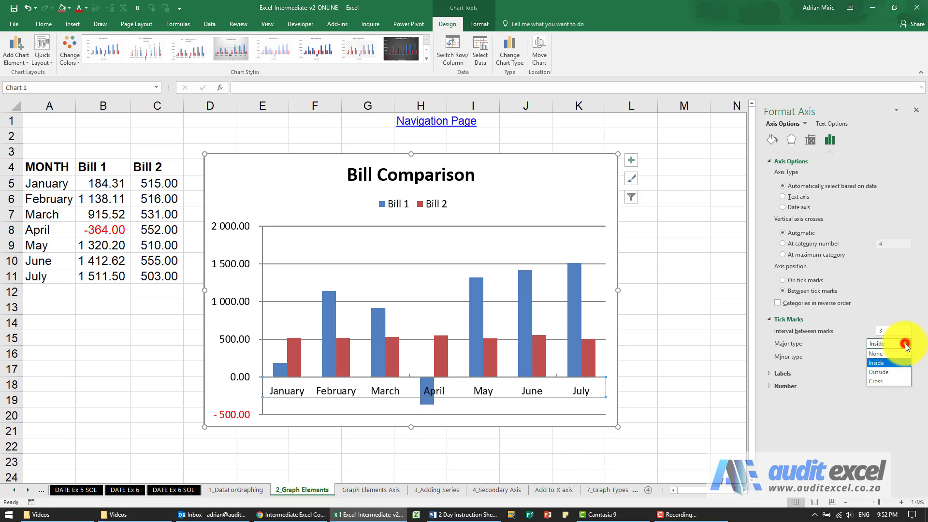
{"action": "left_click", "coordinate": [894, 370]}
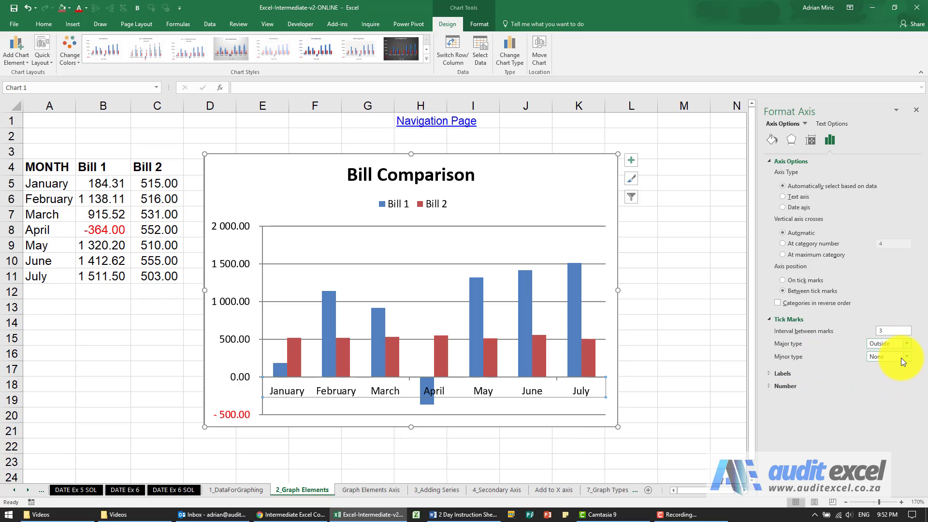
Try a label interval unit of 2, then return the month labels to Automatic interval
{"action": "left_click", "coordinate": [770, 372]}
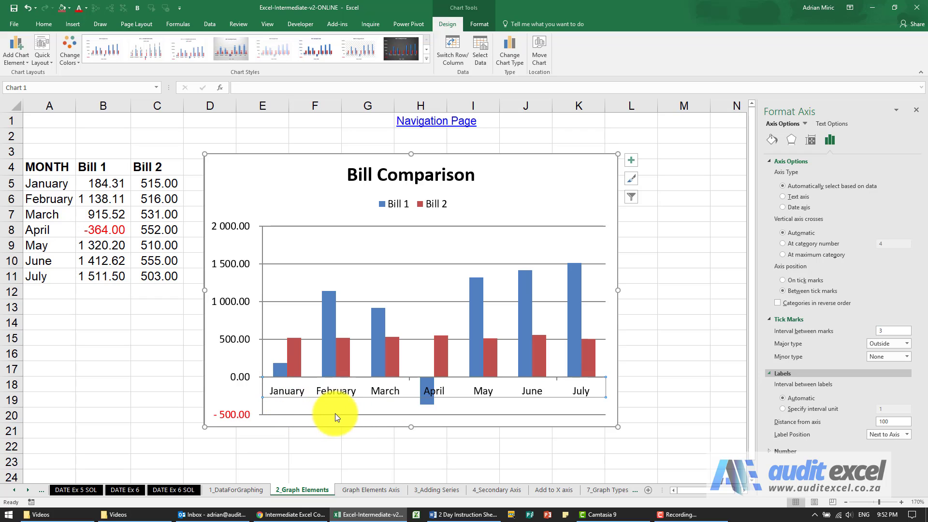
{"action": "left_click", "coordinate": [782, 409]}
{"action": "left_click", "coordinate": [892, 409]}
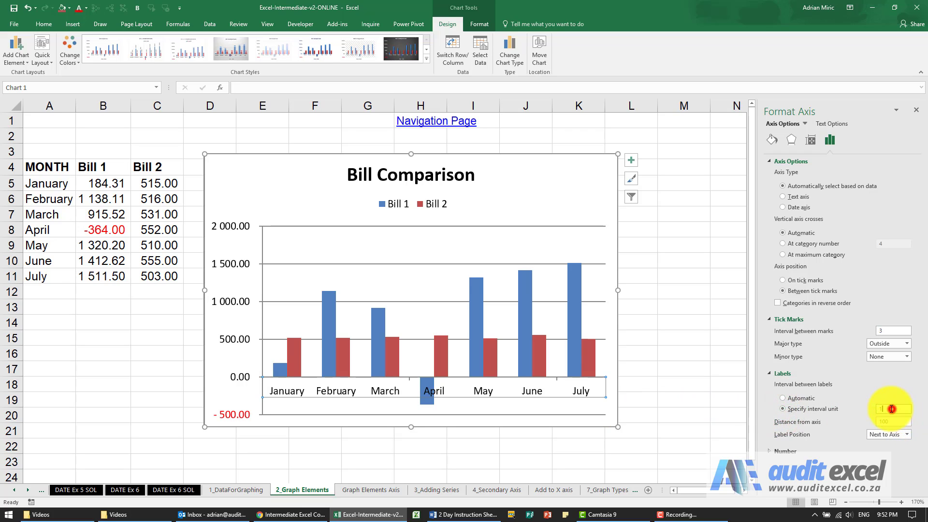
{"action": "key", "text": "BackSpace"}
{"action": "type", "text": "2"}
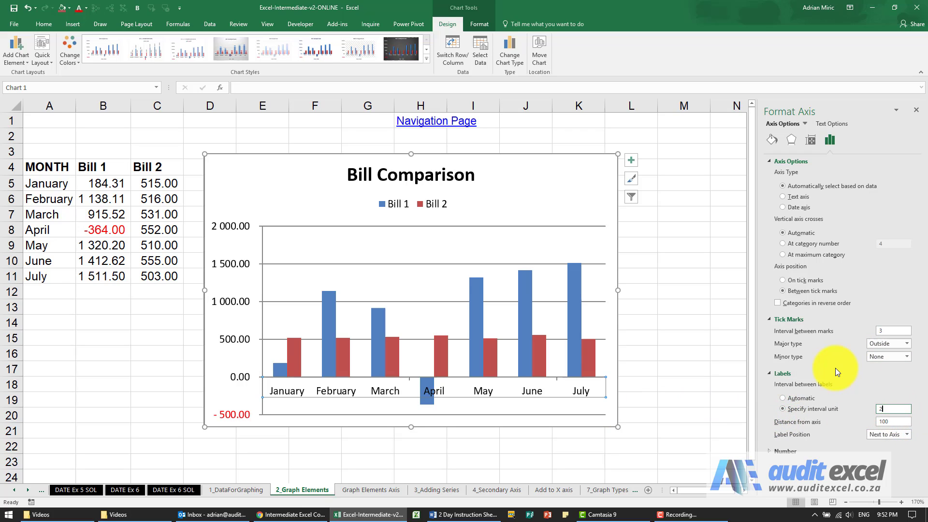
{"action": "key", "text": "Tab"}
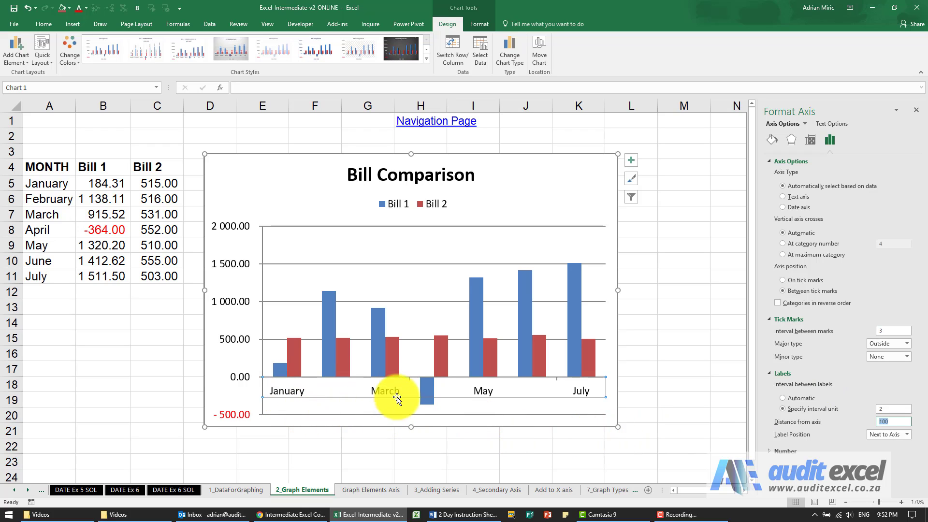
{"action": "left_click", "coordinate": [787, 398]}
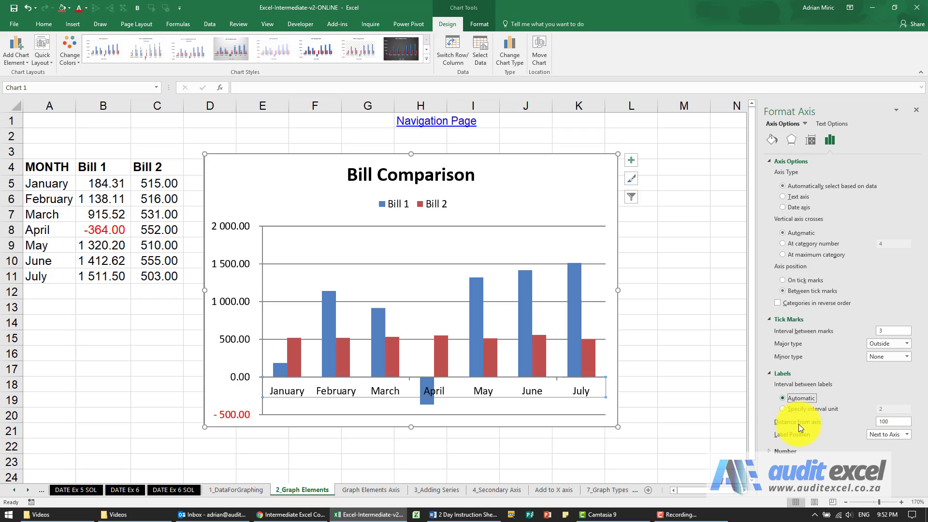
Push the label distance from axis to 1 000, then set it back to 100
{"action": "double_click", "coordinate": [889, 423]}
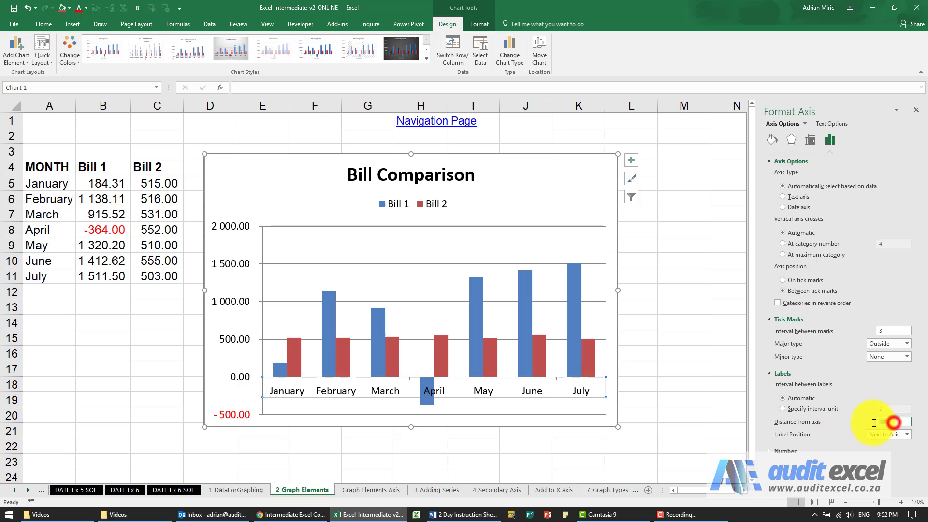
{"action": "type", "text": "1 000"}
{"action": "key", "text": "Tab"}
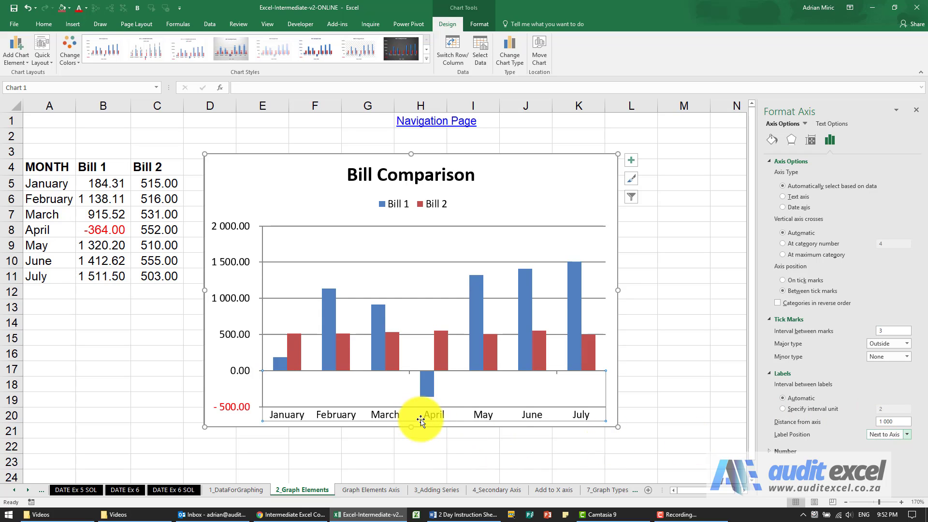
{"action": "left_click", "coordinate": [898, 424]}
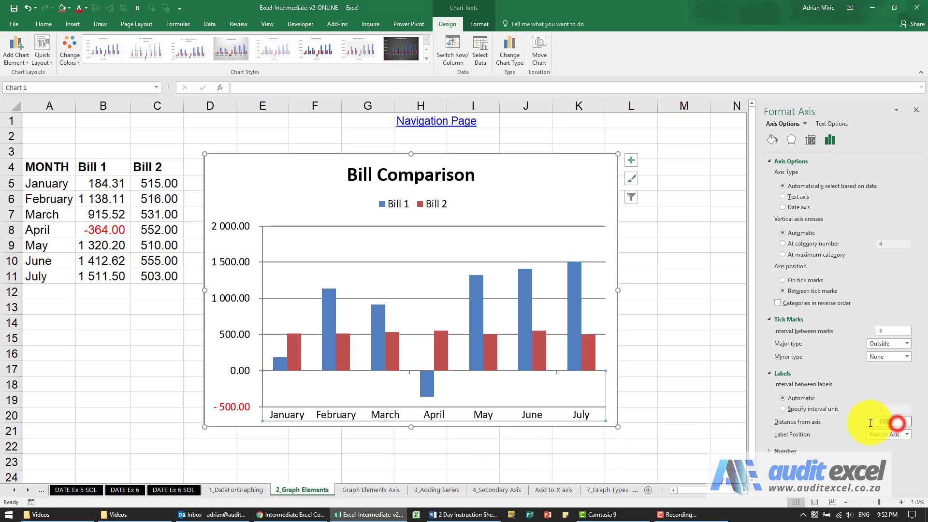
{"action": "key", "text": "Tab"}
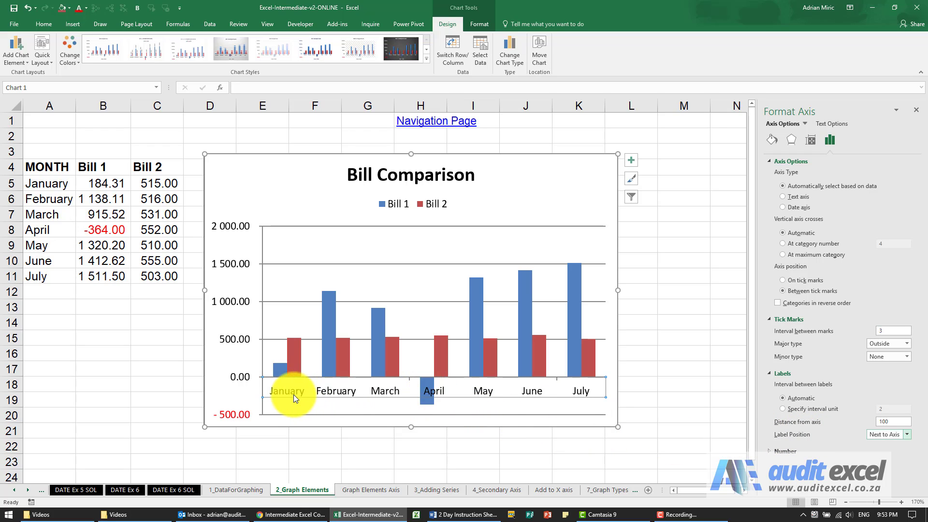
Try Low, High, None and Next to Axis label positions, finally placing the month labels Low
{"action": "left_click", "coordinate": [906, 435]}
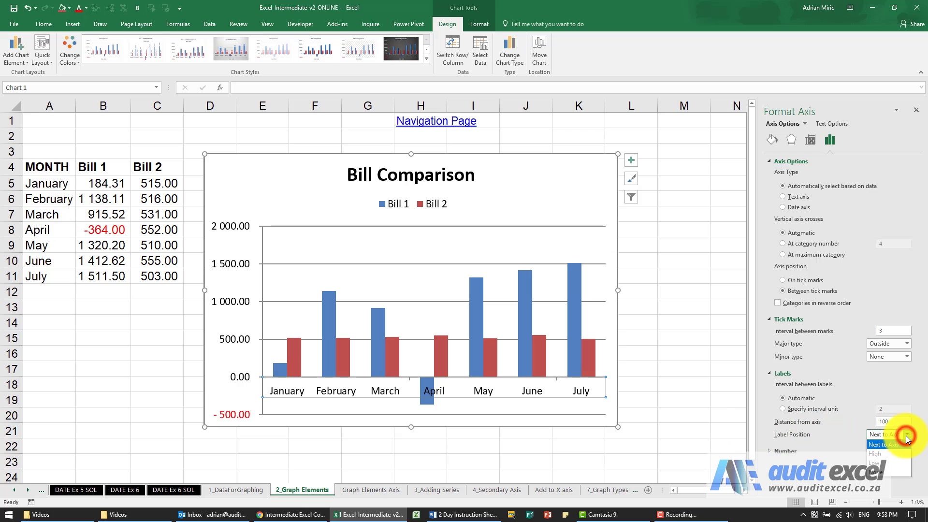
{"action": "left_click", "coordinate": [888, 464]}
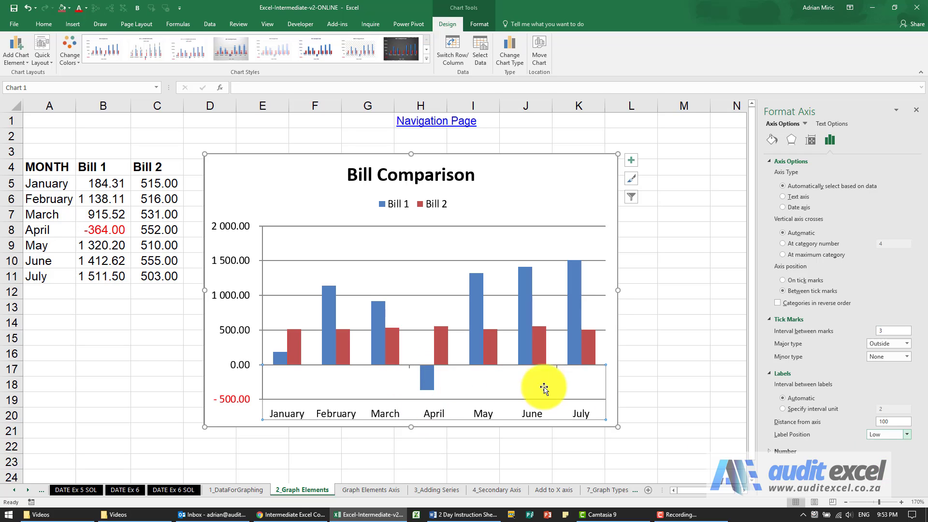
{"action": "left_click", "coordinate": [905, 436]}
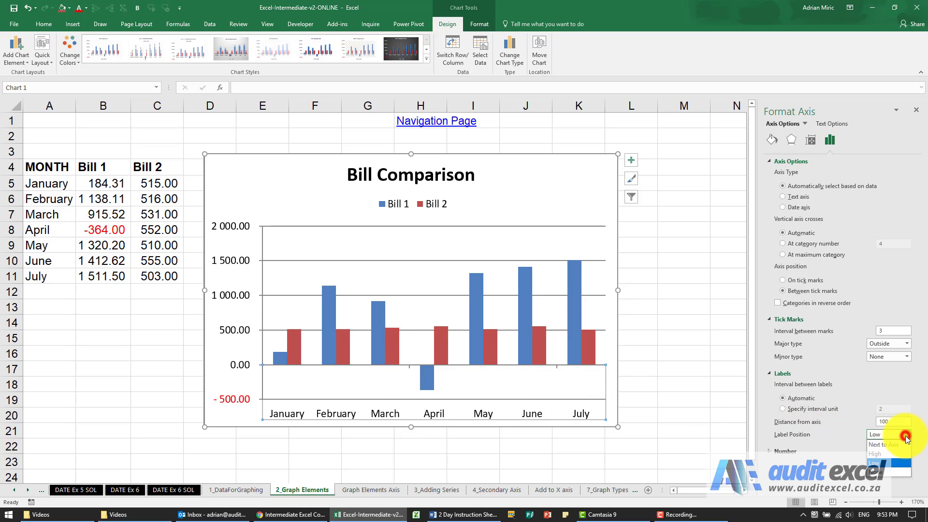
{"action": "left_click", "coordinate": [895, 451]}
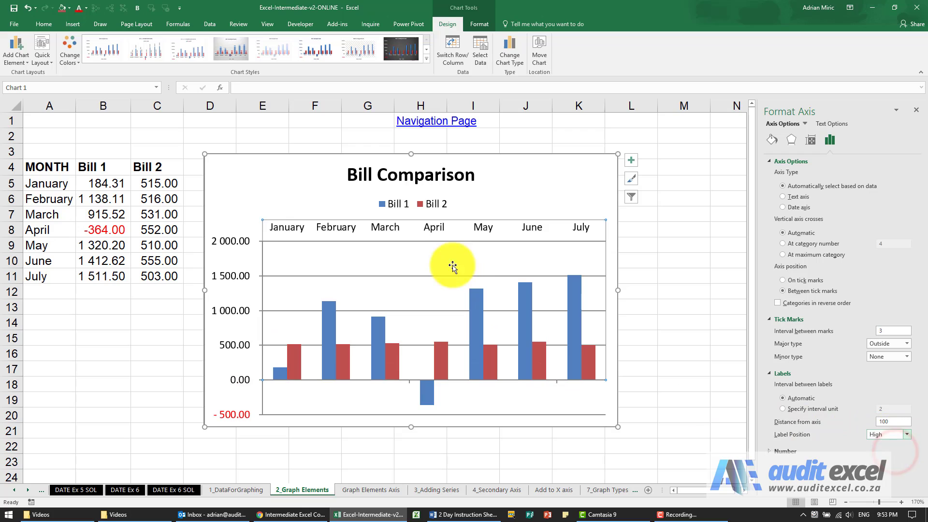
{"action": "left_click", "coordinate": [906, 437]}
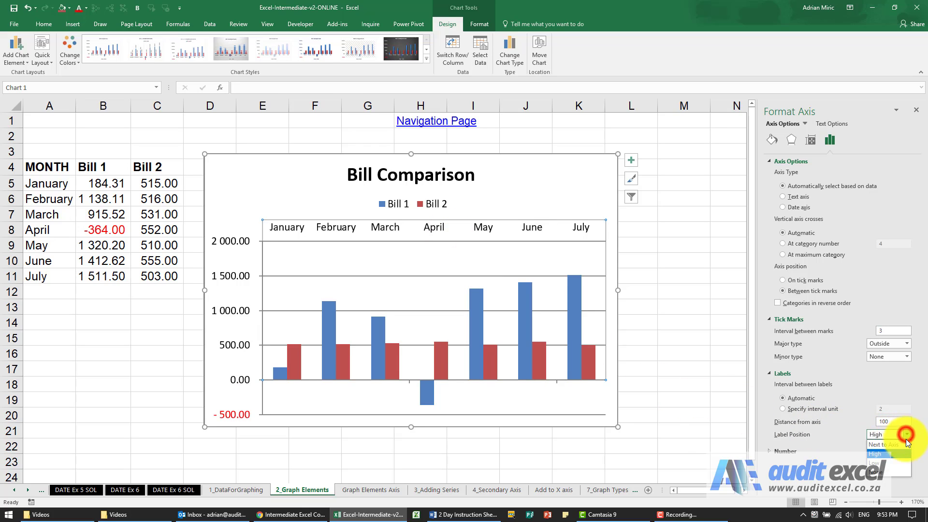
{"action": "left_click", "coordinate": [895, 468]}
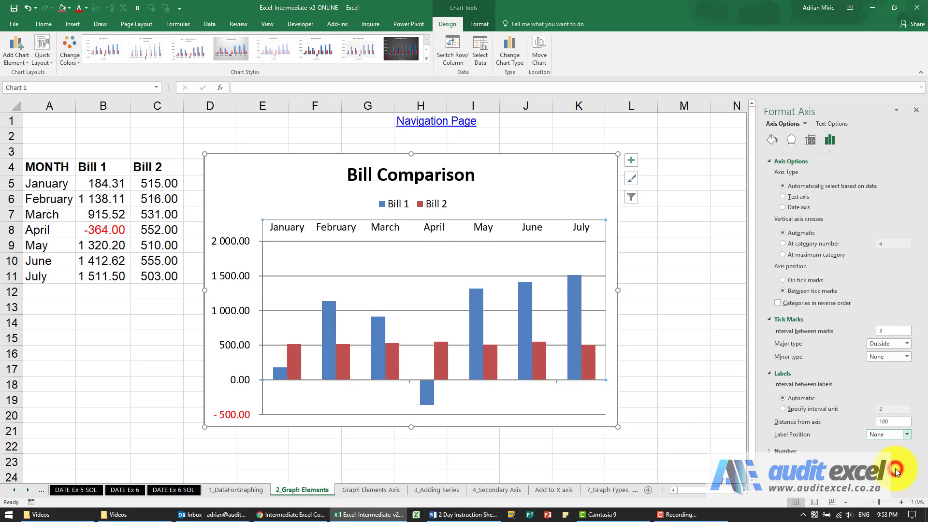
{"action": "left_click", "coordinate": [907, 434]}
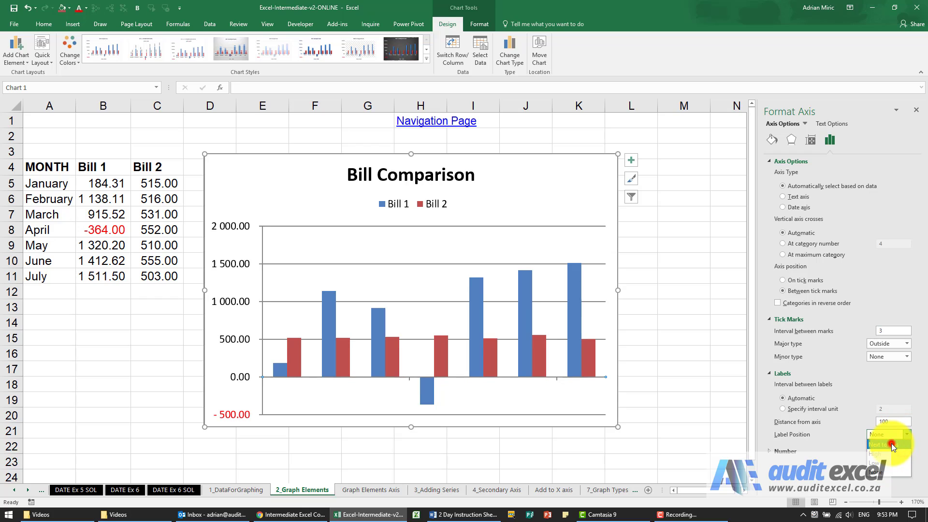
{"action": "left_click", "coordinate": [891, 443]}
{"action": "left_click", "coordinate": [907, 434]}
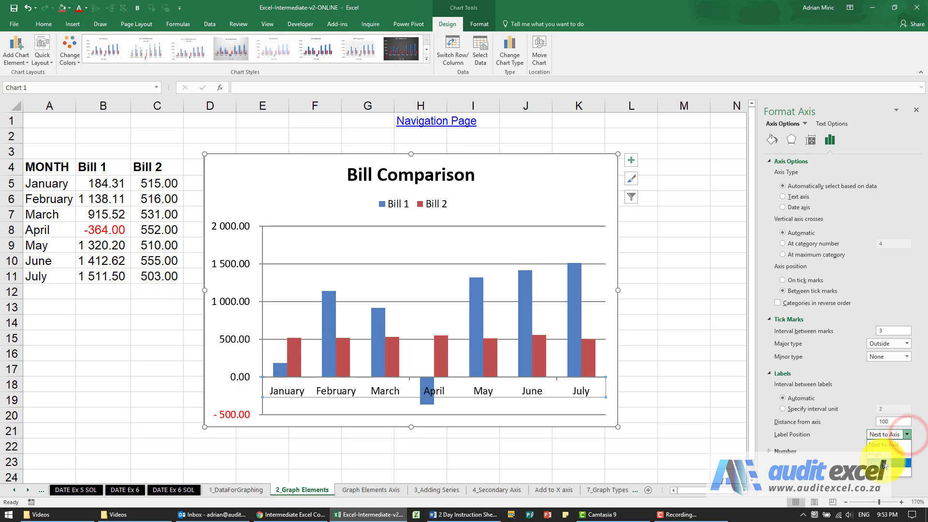
{"action": "left_click", "coordinate": [884, 463]}
Expand the Number section of the Format Axis pane for the horizontal axis
{"action": "left_click", "coordinate": [782, 451]}
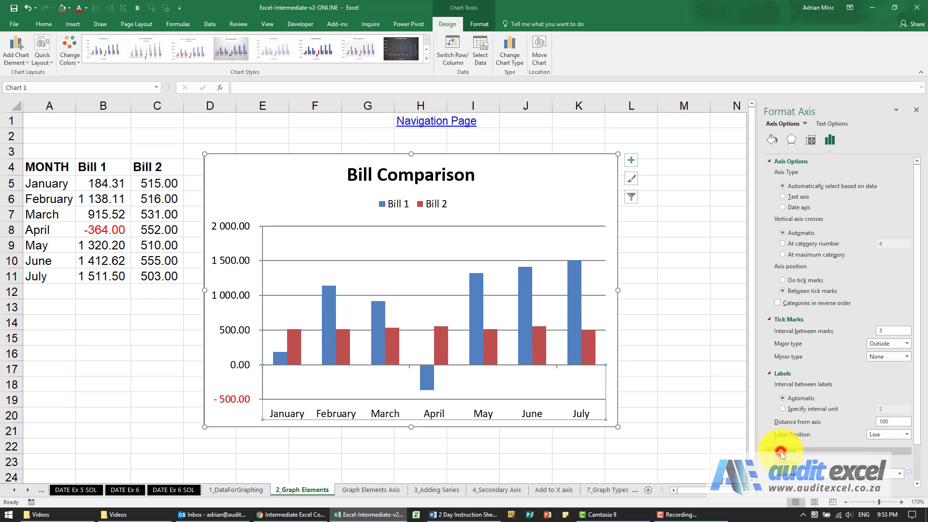